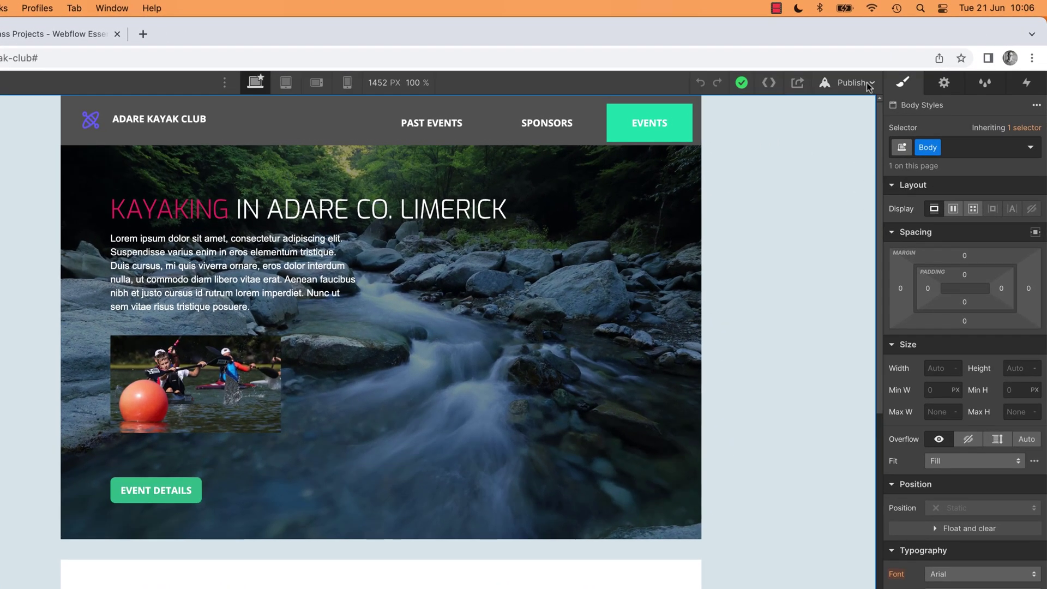
# Step: Publish the site to adare-kayak-club.webflow.io and open the live page in a new tab
pyautogui.click(903, 66)
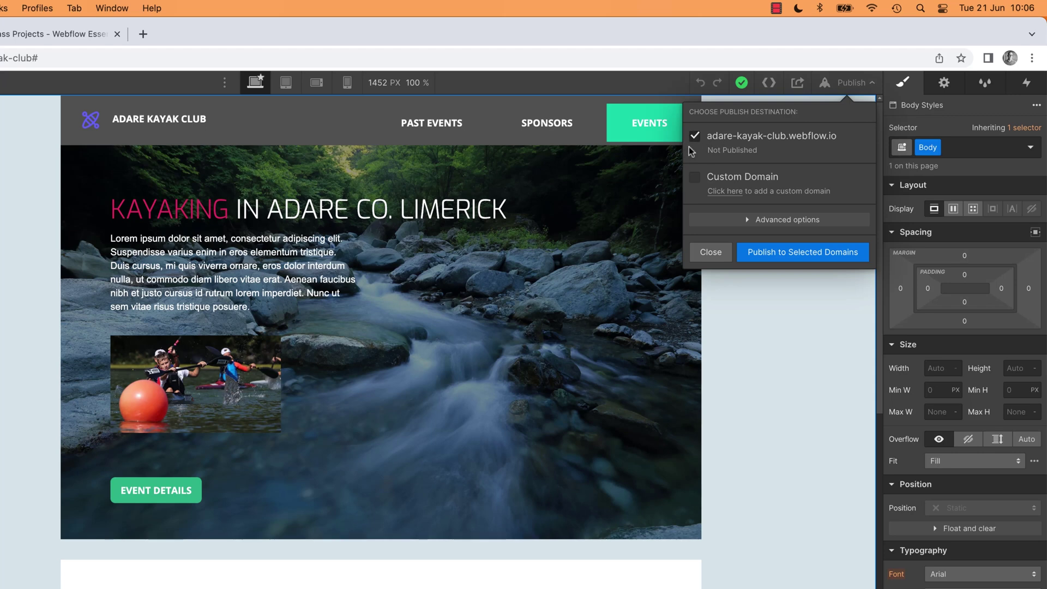
pyautogui.click(780, 255)
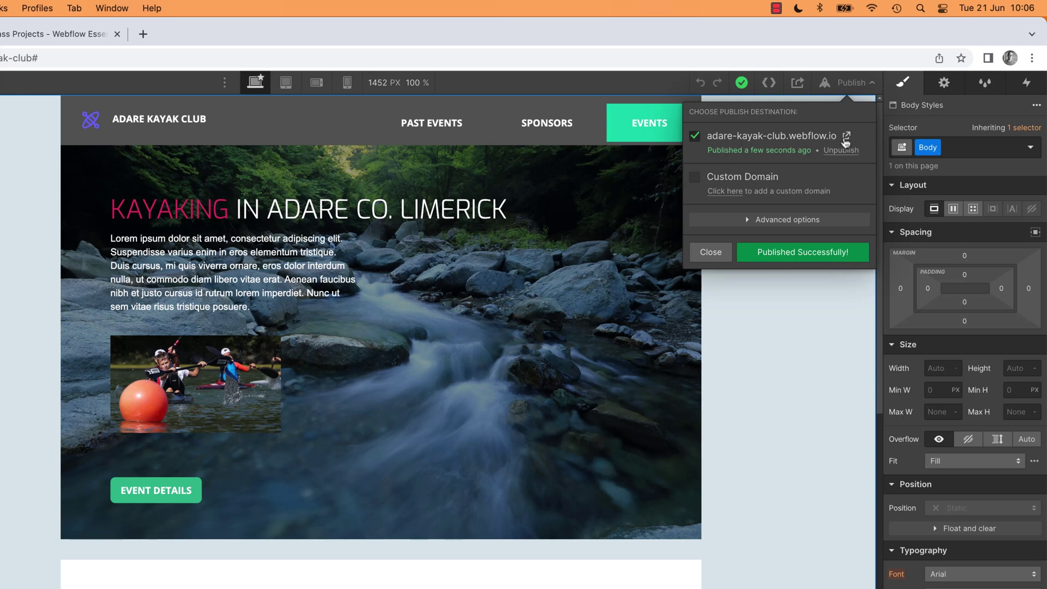
pyautogui.click(846, 137)
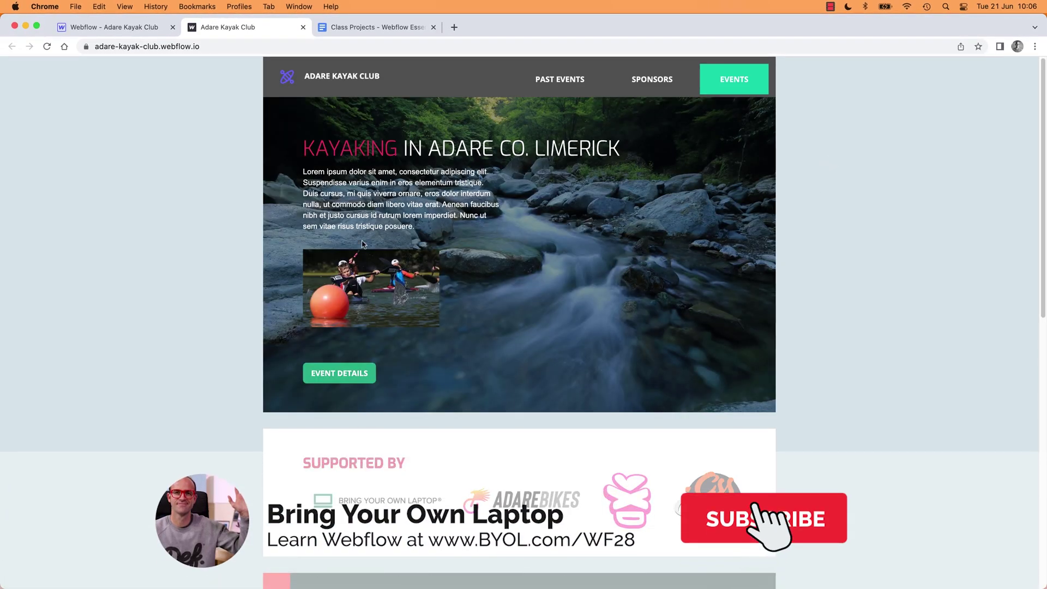
pyautogui.click(339, 373)
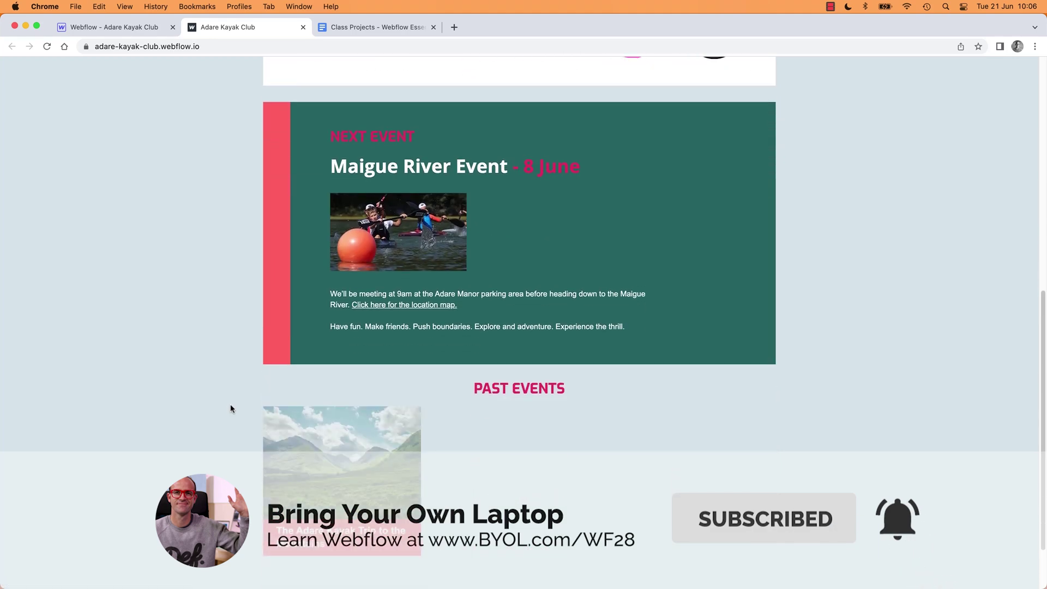
pyautogui.scroll(-2, 207, 371)
pyautogui.scroll(15, 203, 363)
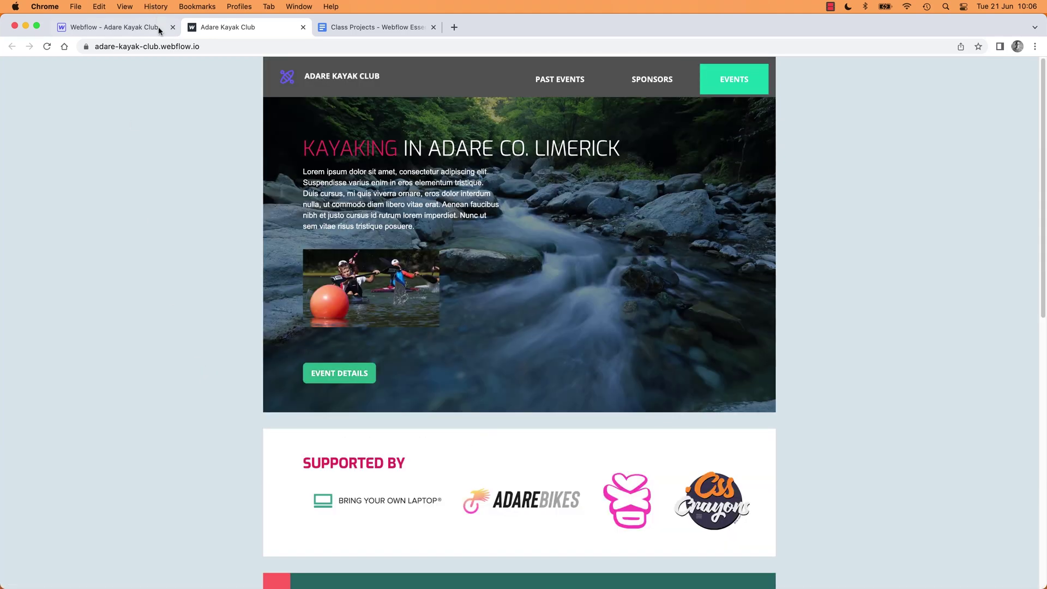
pyautogui.click(161, 46)
pyautogui.click(176, 182)
# Step: Go back to the Webflow - Adare Kayak Club Designer tab with the Publish dropdown still open
pyautogui.click(132, 30)
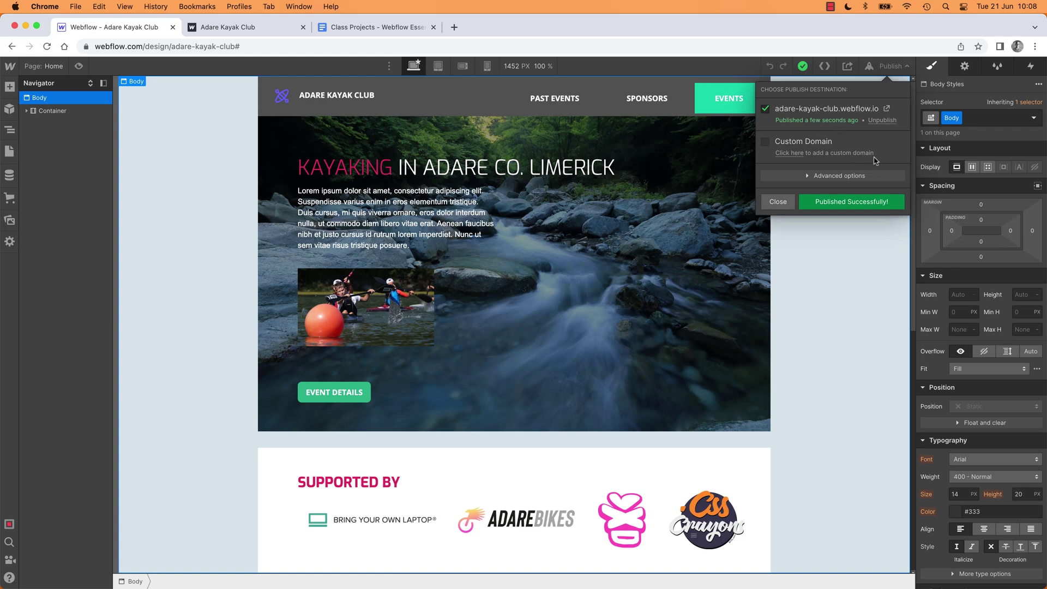
# Step: Unpublish the site, confirm adare-kayak-club.webflow.io now shows a 404, then republish it there
pyautogui.click(881, 120)
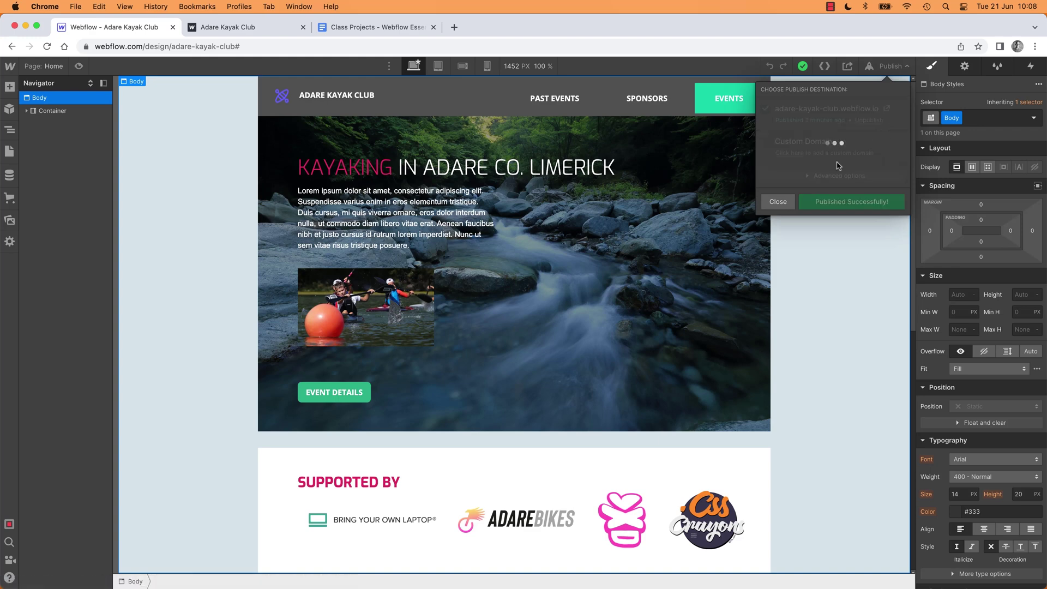
pyautogui.click(232, 27)
pyautogui.click(47, 47)
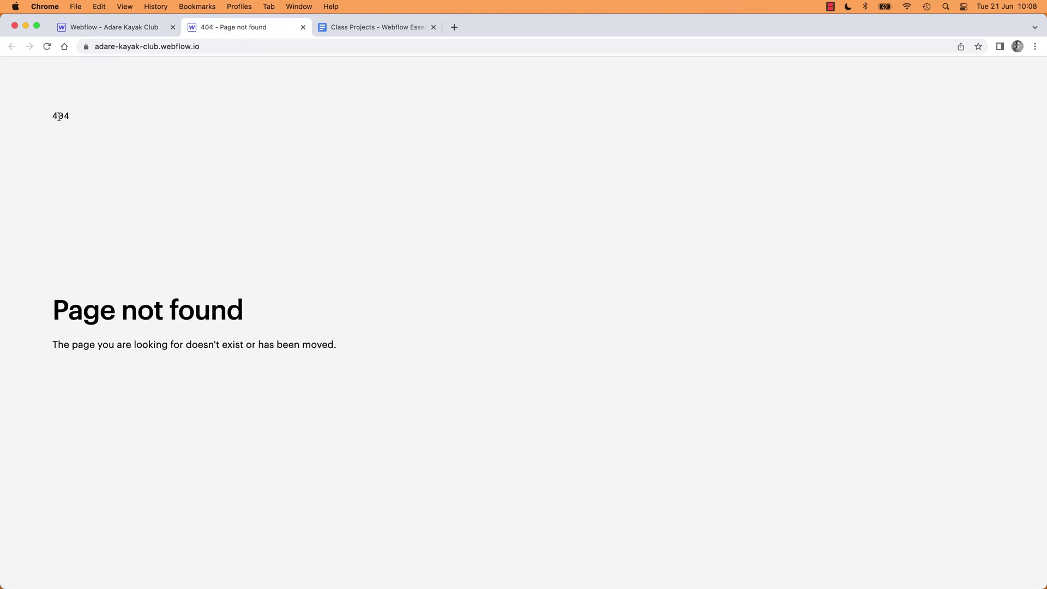
pyautogui.doubleClick(59, 116)
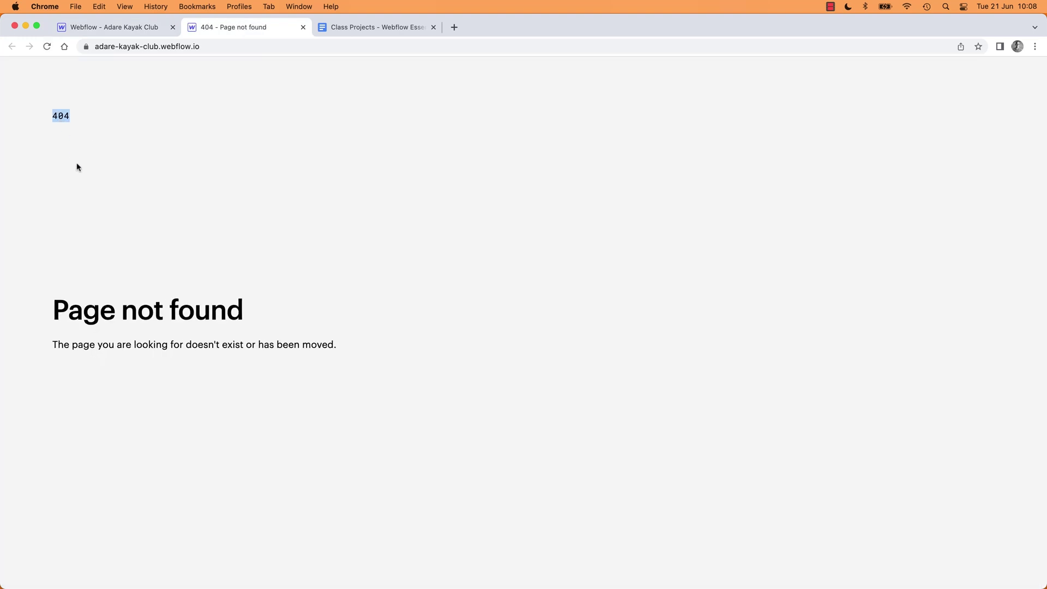
pyautogui.click(215, 158)
pyautogui.click(112, 28)
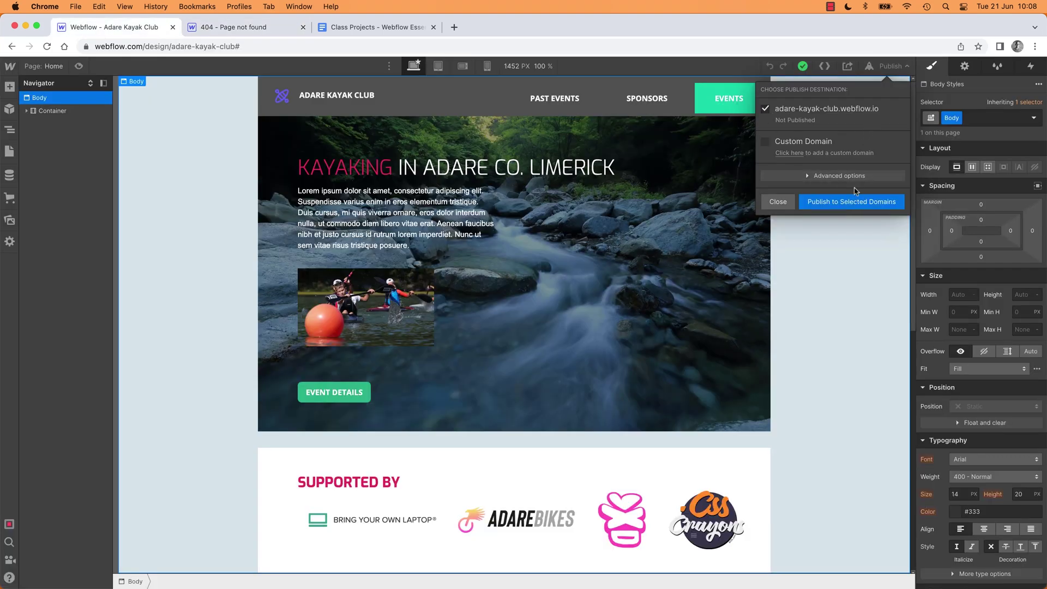
pyautogui.click(870, 203)
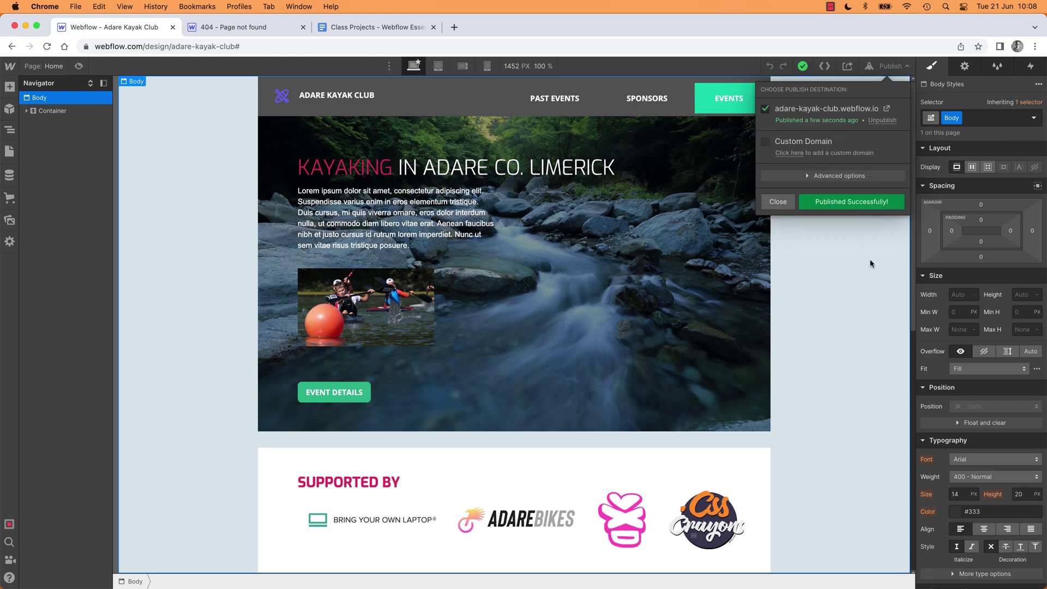
# Step: Close the Publish dropdown in the Designer
pyautogui.click(889, 69)
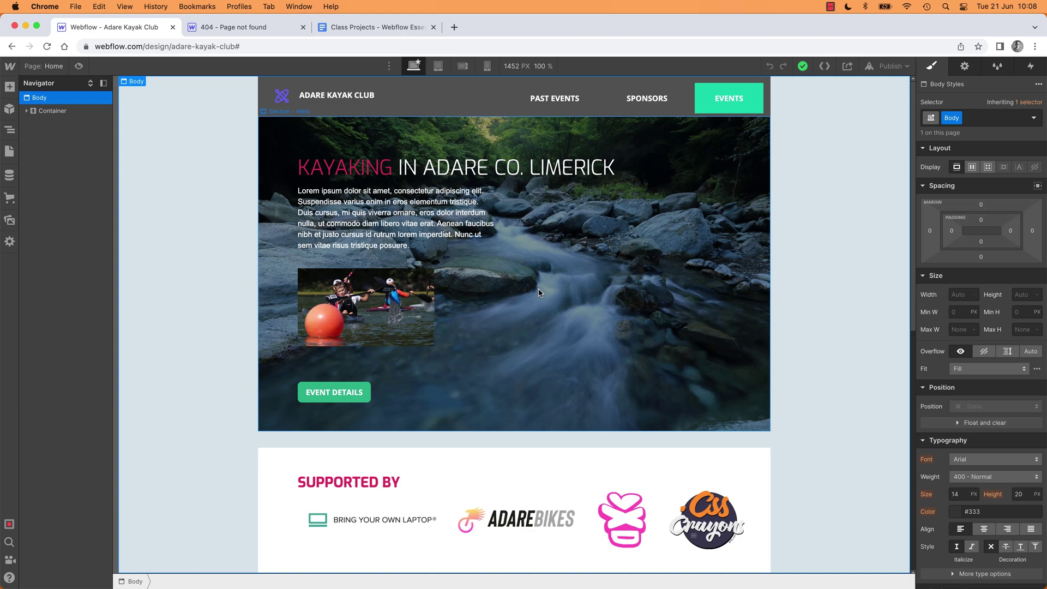
# Step: Open Project Settings from the W menu and review the Website Password option and the live 404 page
pyautogui.moveTo(9, 68)
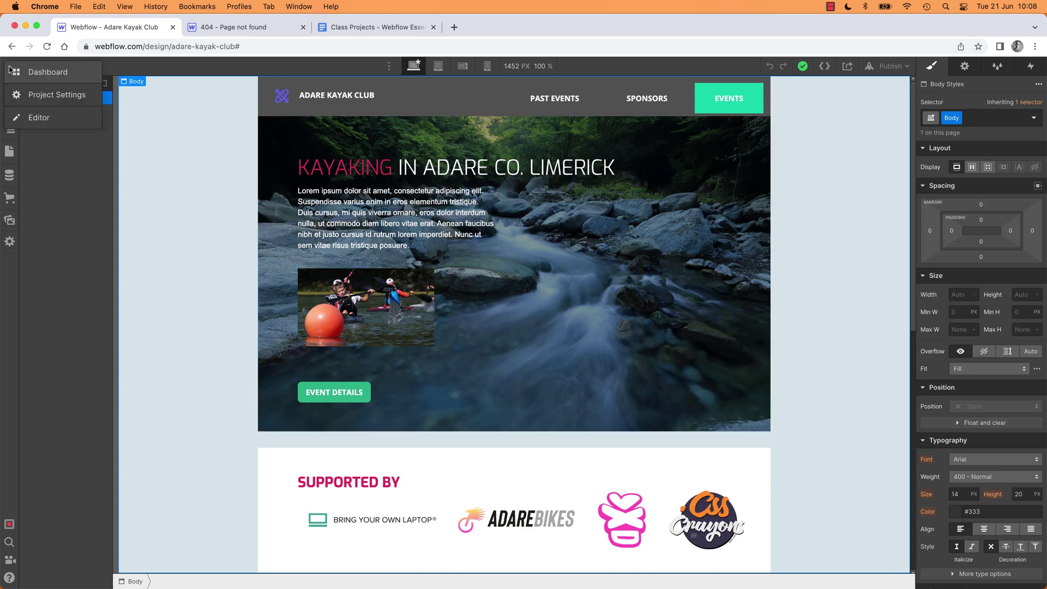
pyautogui.click(36, 95)
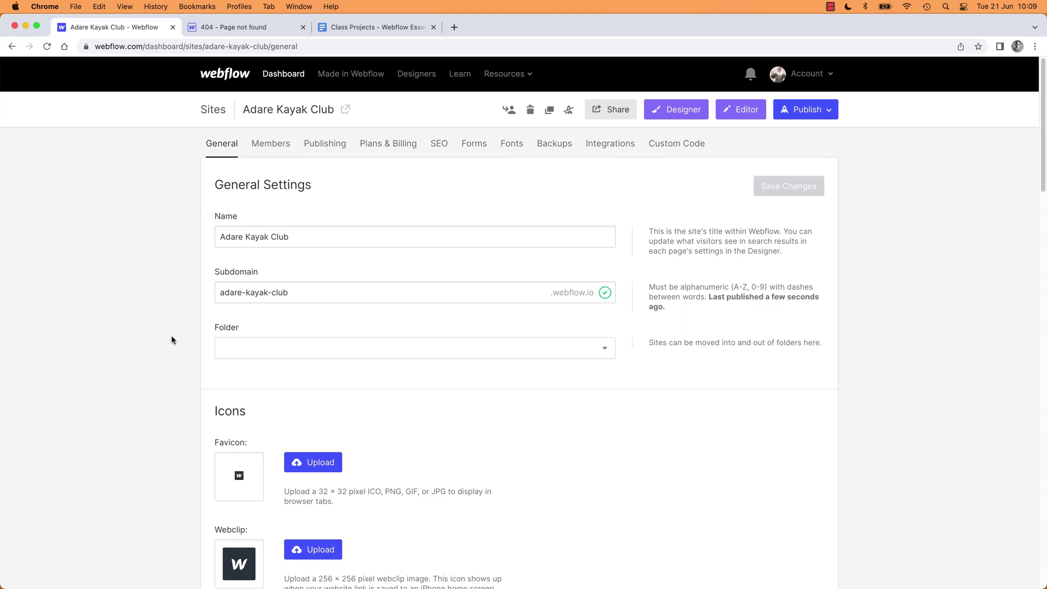
pyautogui.scroll(-7, 170, 343)
pyautogui.scroll(-3, 171, 343)
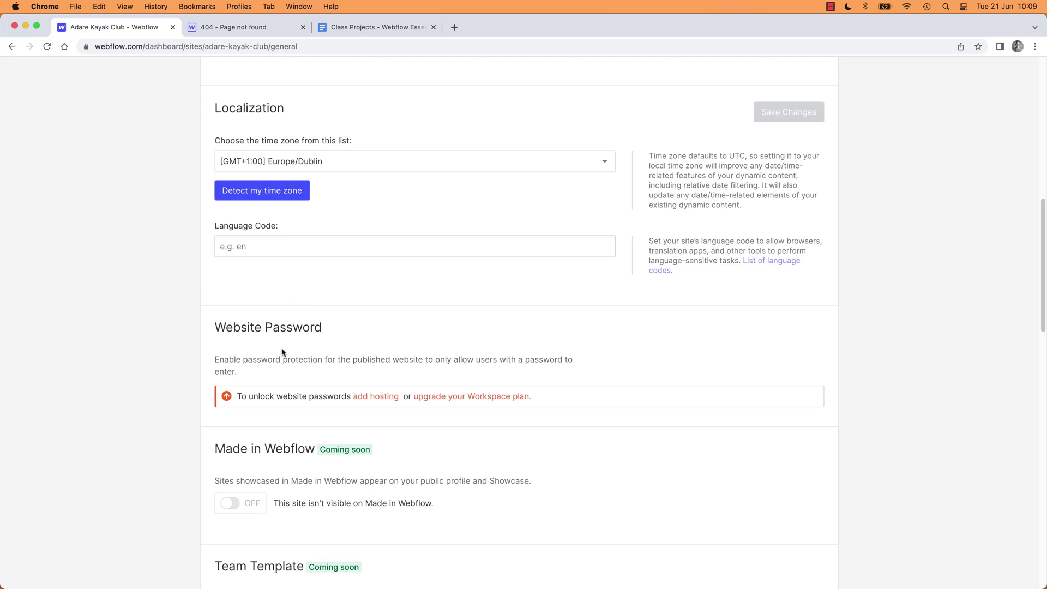
pyautogui.click(258, 24)
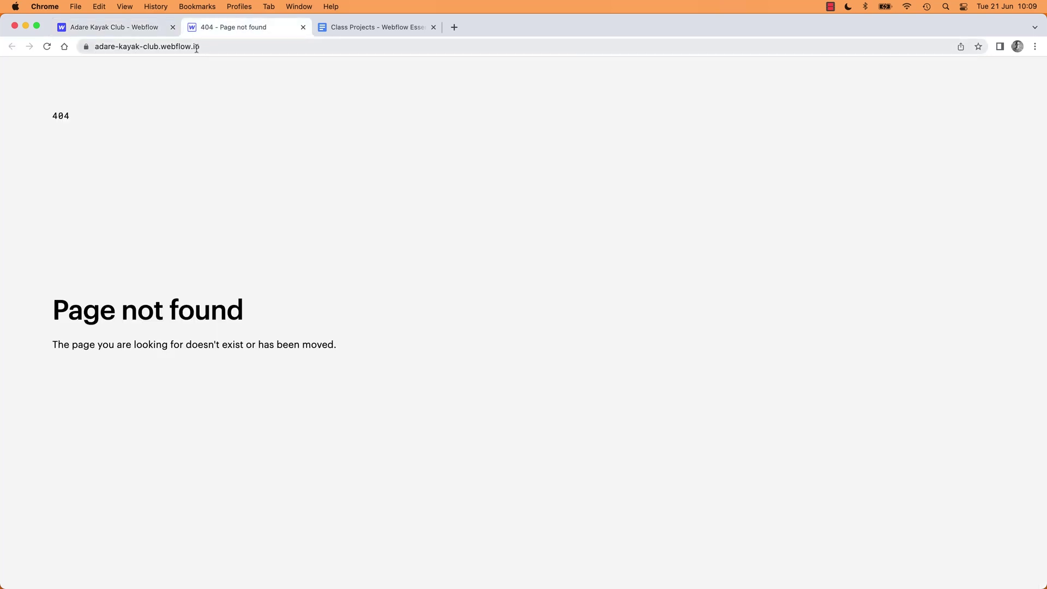
pyautogui.click(135, 30)
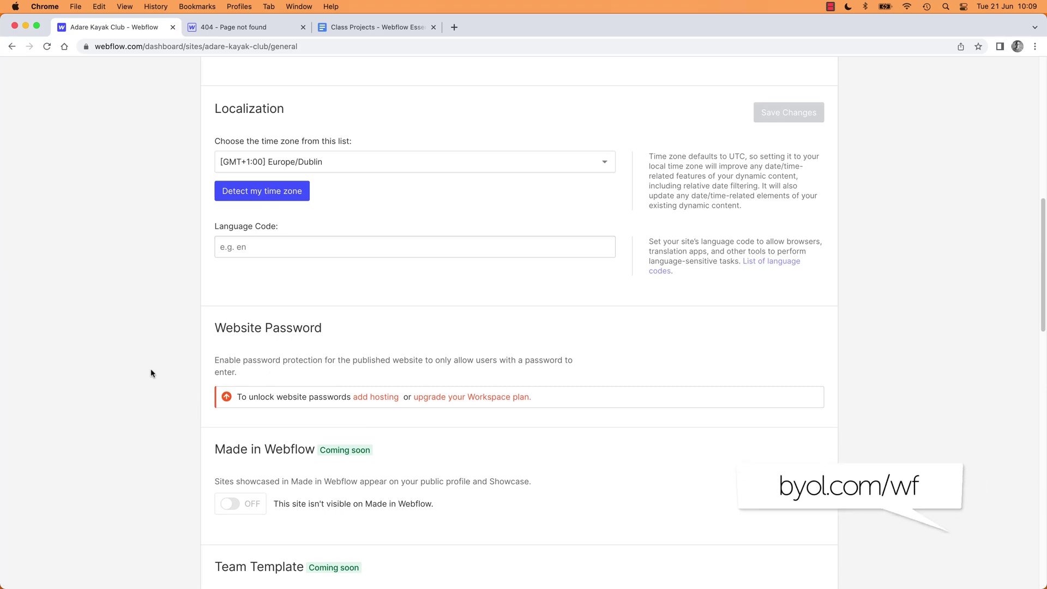
pyautogui.scroll(15, 155, 375)
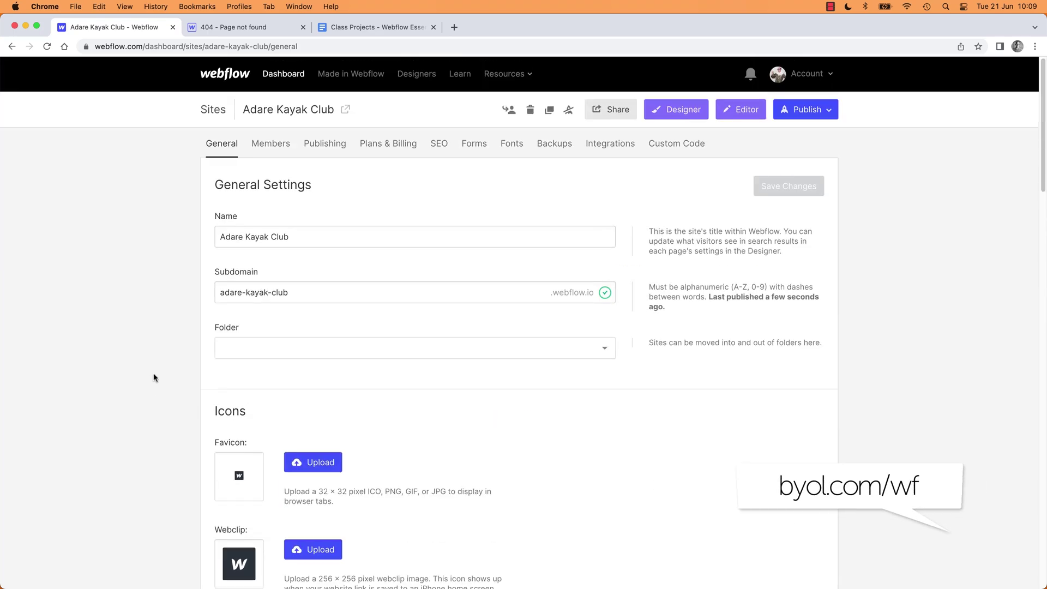
# Step: Set Disable Webflow Subdomain Indexing to YES on the SEO tab and save, bringing up the Starter plan checkout
pyautogui.click(439, 145)
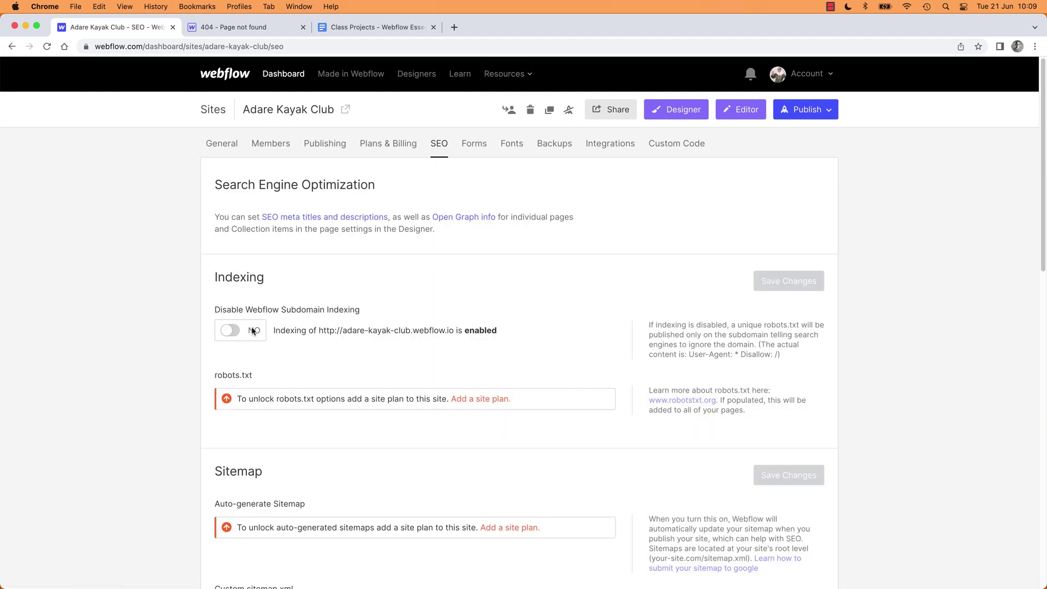
pyautogui.click(227, 333)
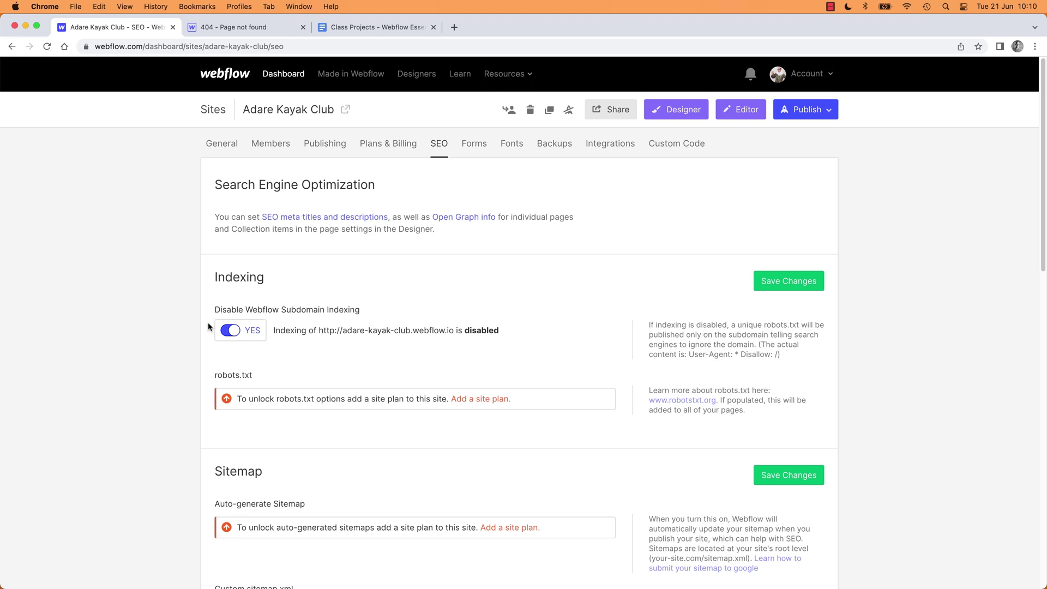
pyautogui.click(761, 286)
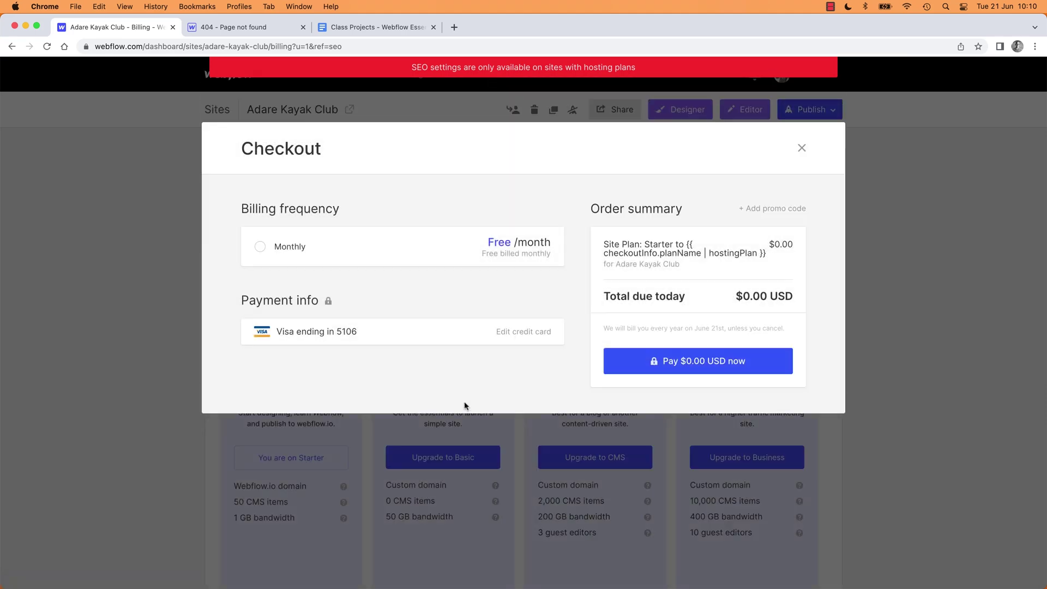
# Step: Close the Starter plan checkout, confirm SEO subdomain indexing is still enabled, and return to General settings
pyautogui.click(802, 149)
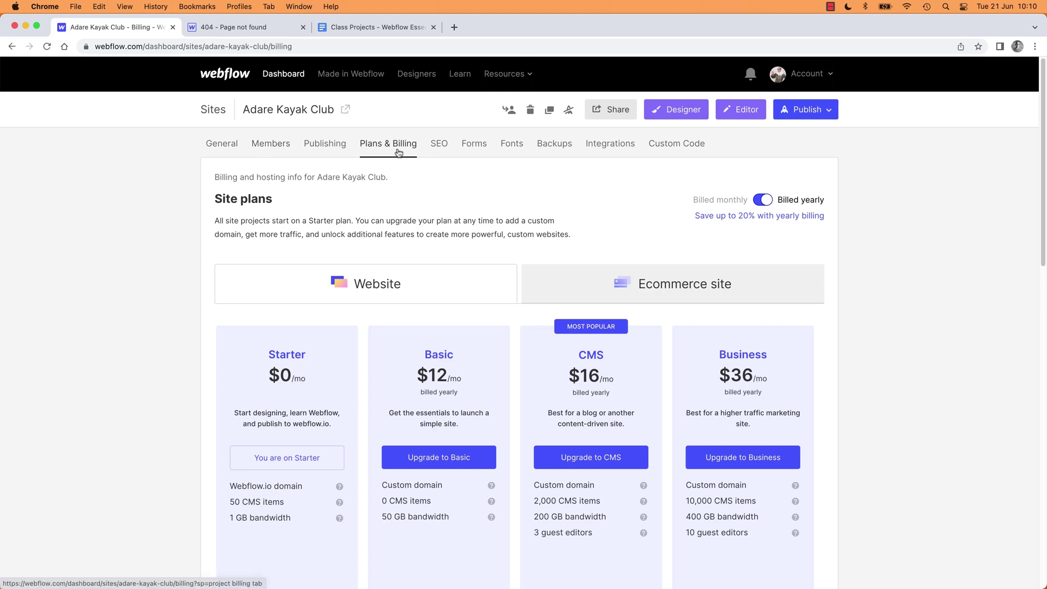
pyautogui.click(436, 144)
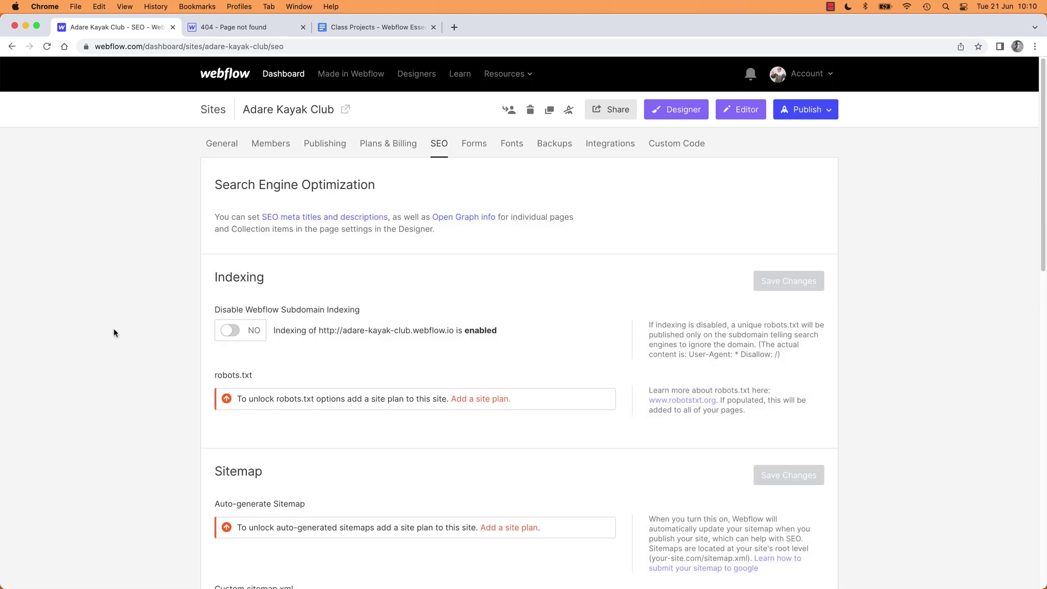
pyautogui.scroll(-1, 162, 397)
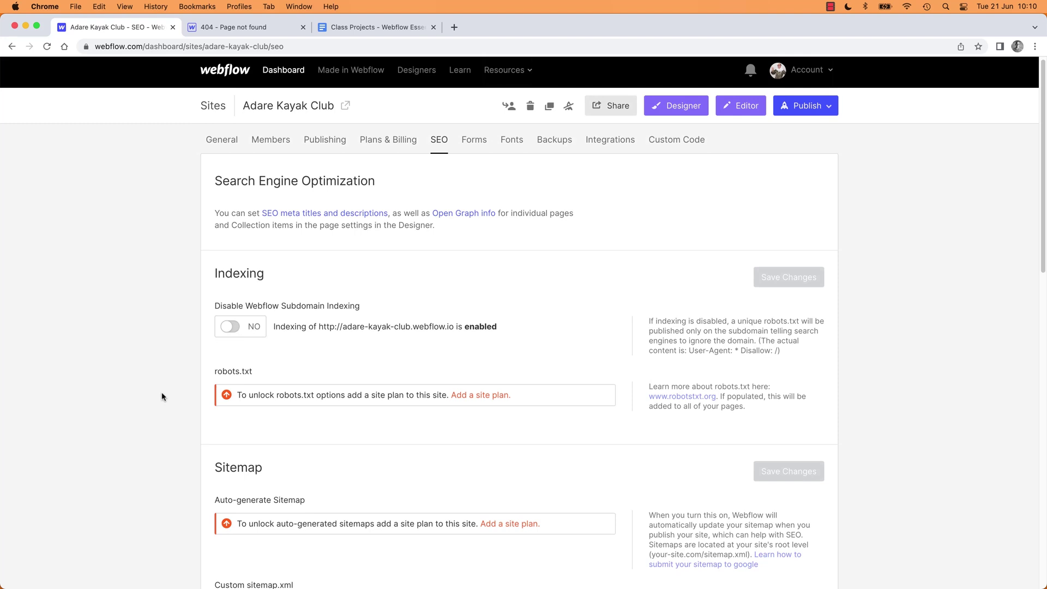
pyautogui.scroll(-3, 162, 396)
pyautogui.scroll(3, 158, 397)
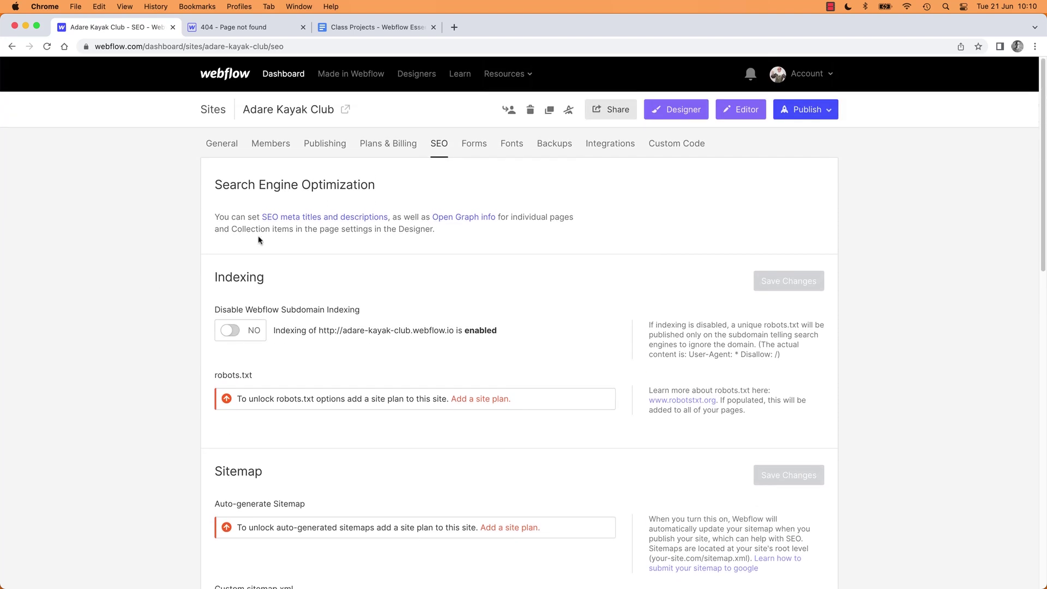
pyautogui.click(221, 144)
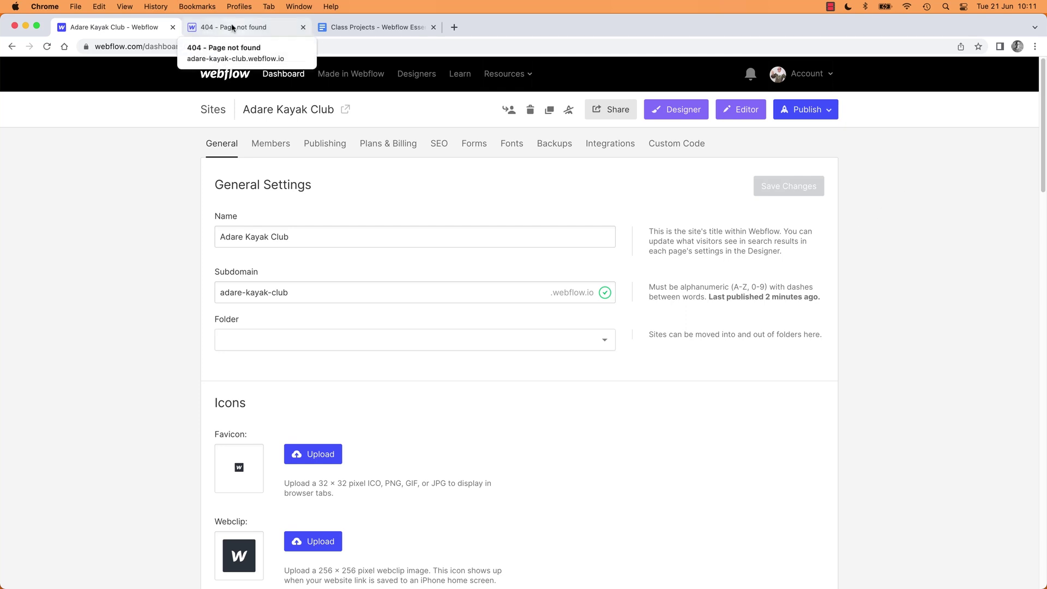
# Step: Republish to adare-kayak-club.webflow.io from the dashboard and switch to the live tab to check it
pyautogui.click(830, 110)
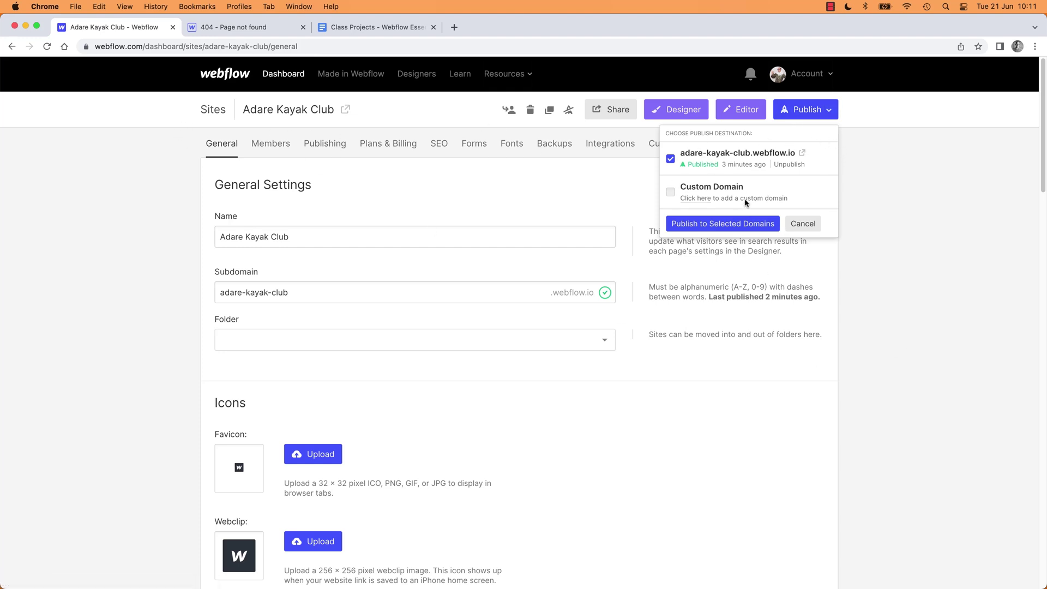
pyautogui.click(700, 226)
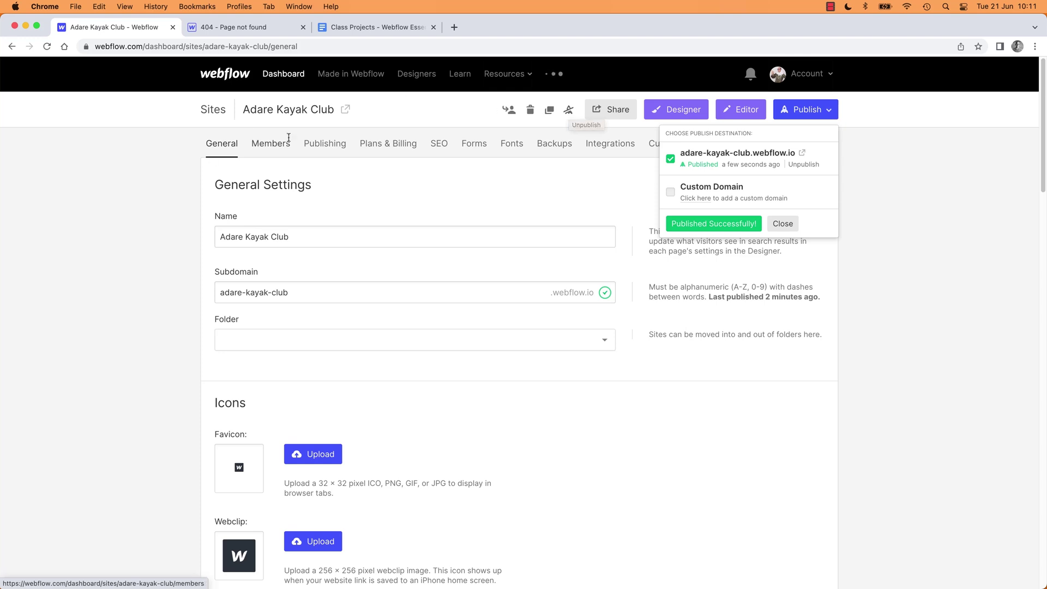
pyautogui.click(235, 27)
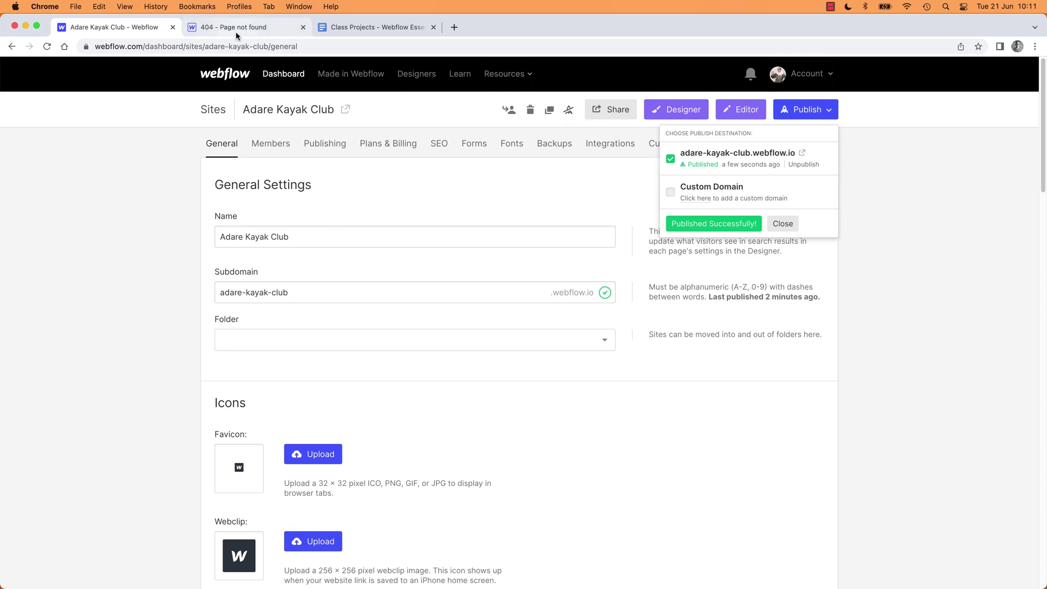